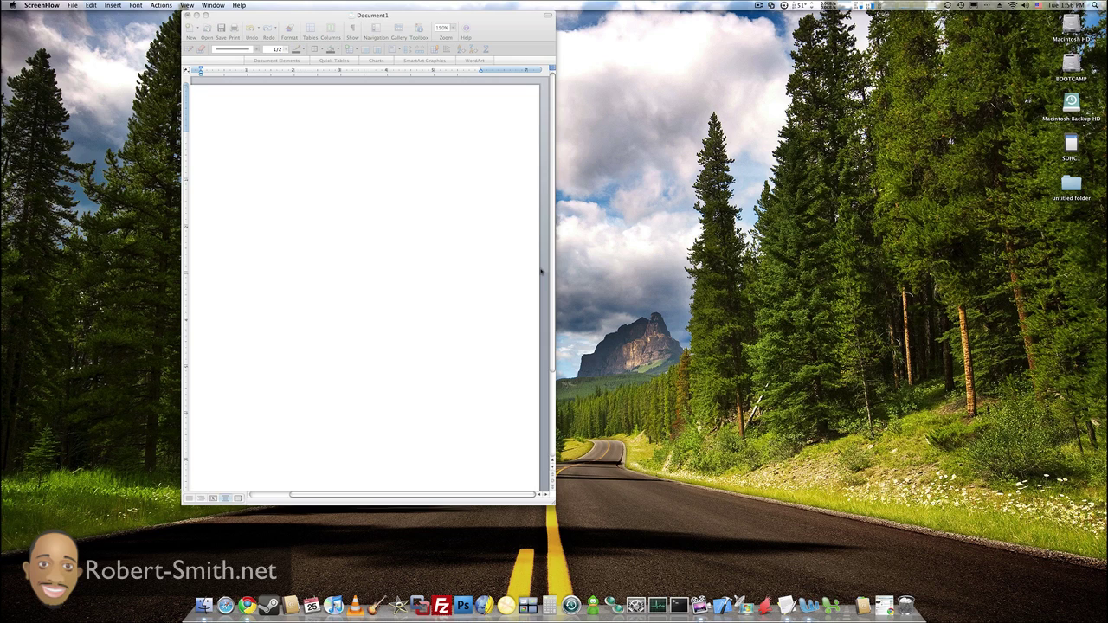
# Step: Type the heading 'Custom Computer Parts:' at the top of the blank page
pyautogui.click(407, 282)
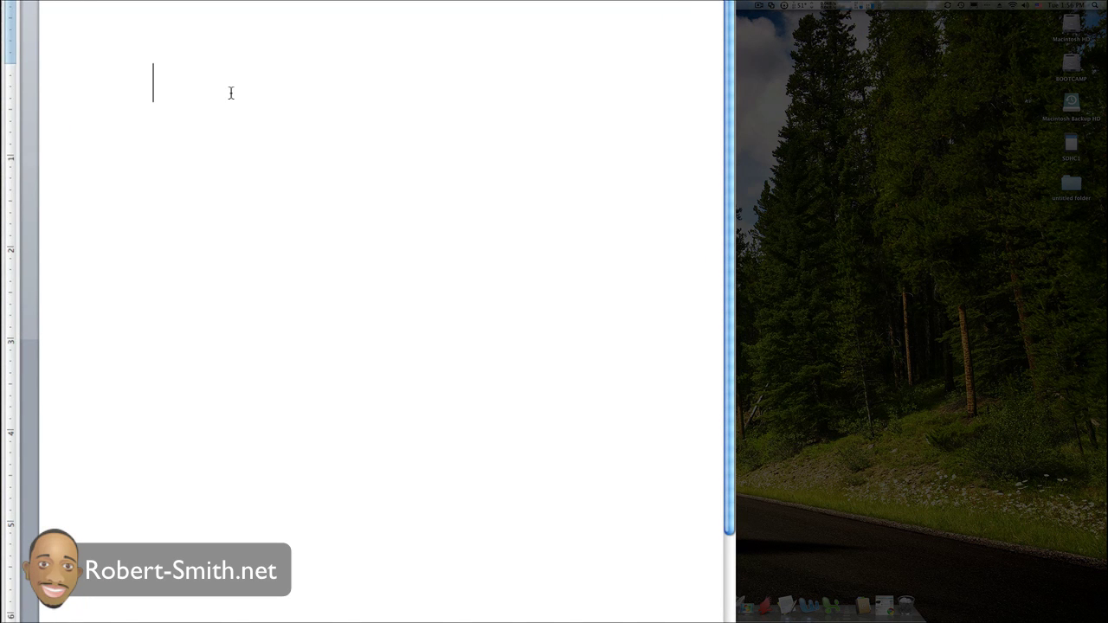
pyautogui.write('Custom Com')
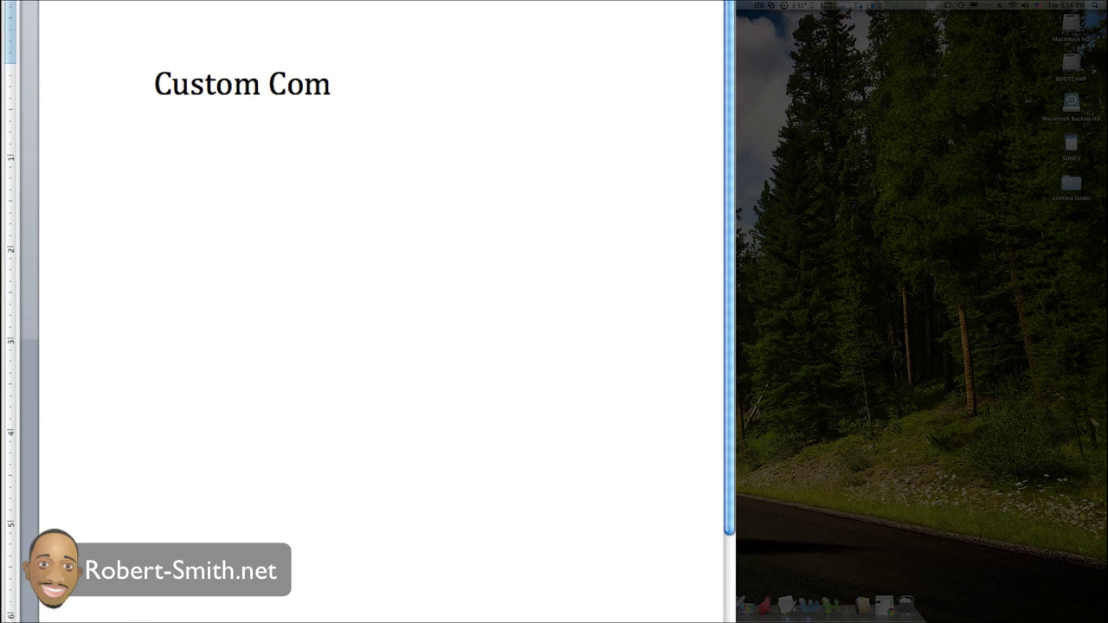
pyautogui.write('puter Parts:')
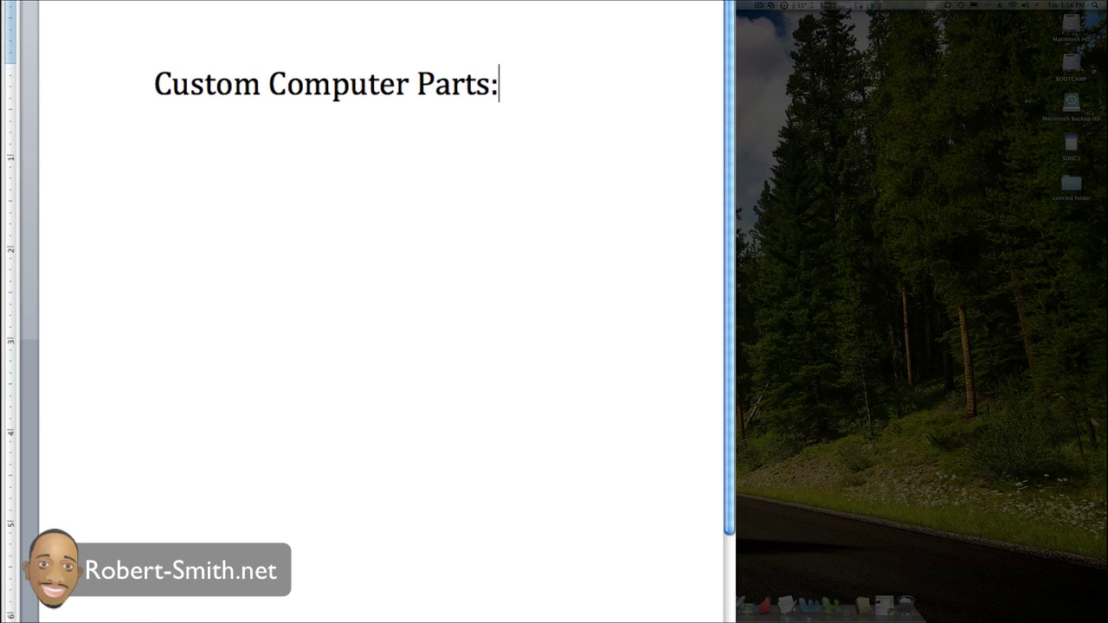
pyautogui.press('Return')
pyautogui.press('Return')
# Step: Start the numbered list with 'Computer Case' and 'Motherboard – mini ITX'
pyautogui.write('1. Computer Case')
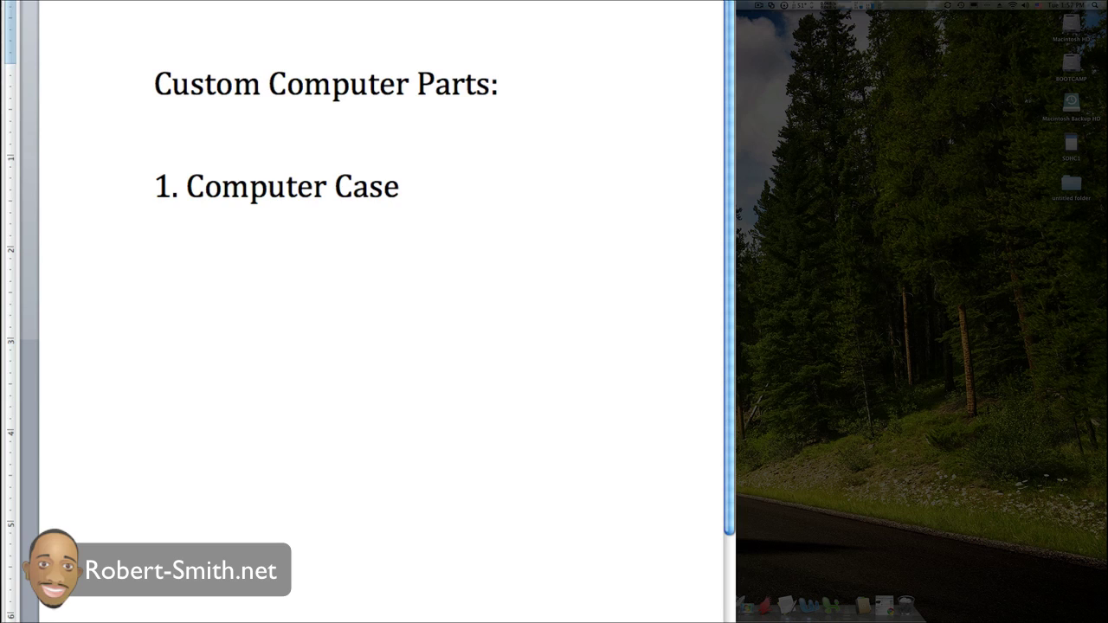
pyautogui.press('Return')
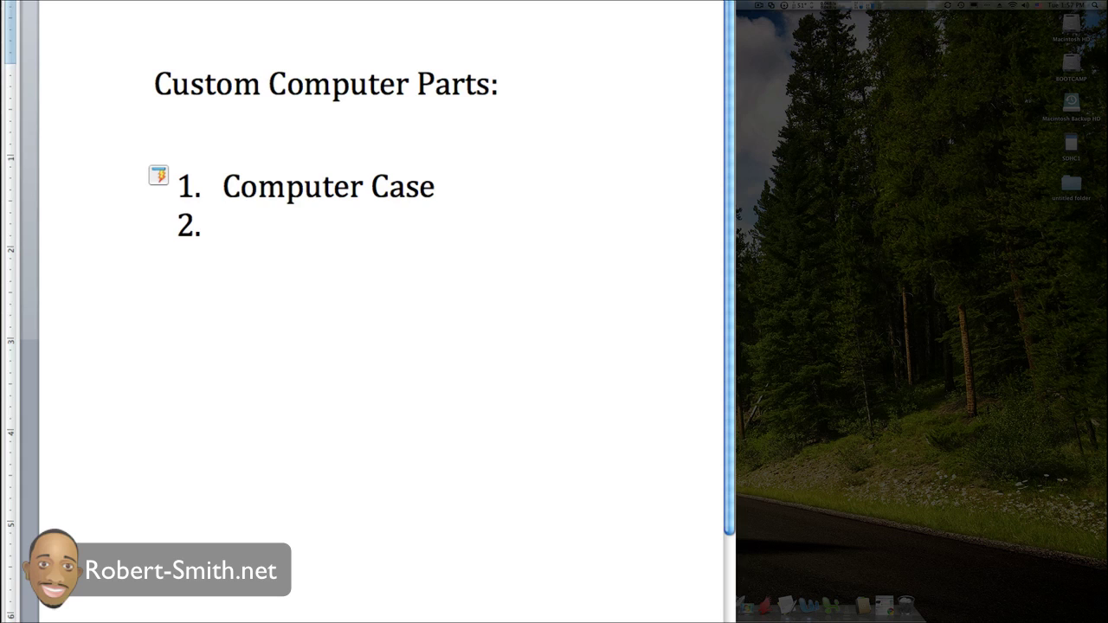
pyautogui.write('Mother')
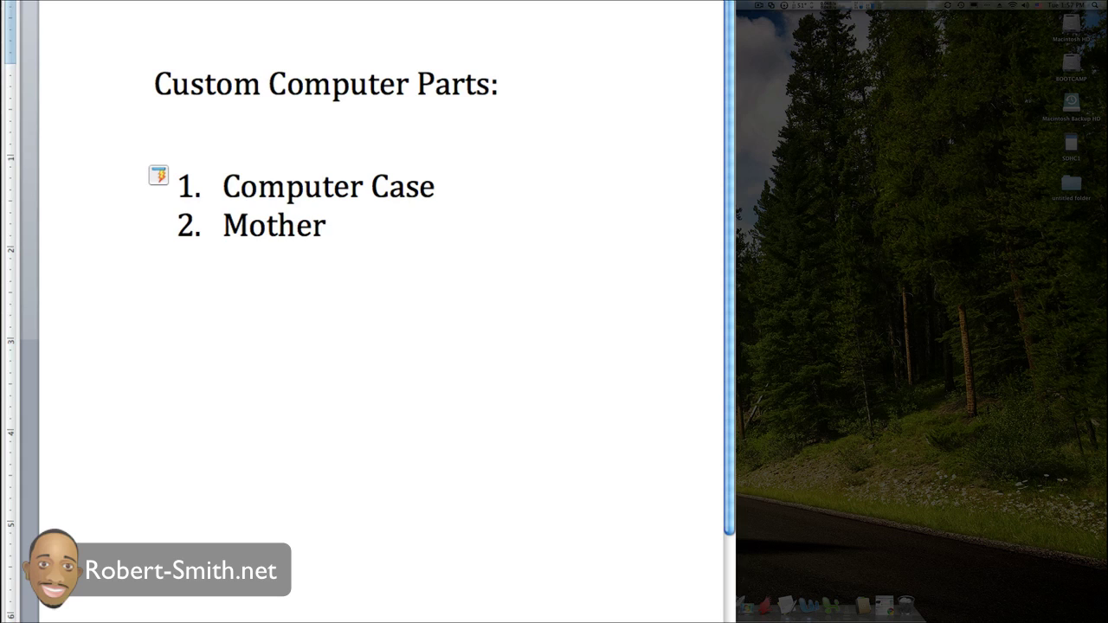
pyautogui.write('board -')
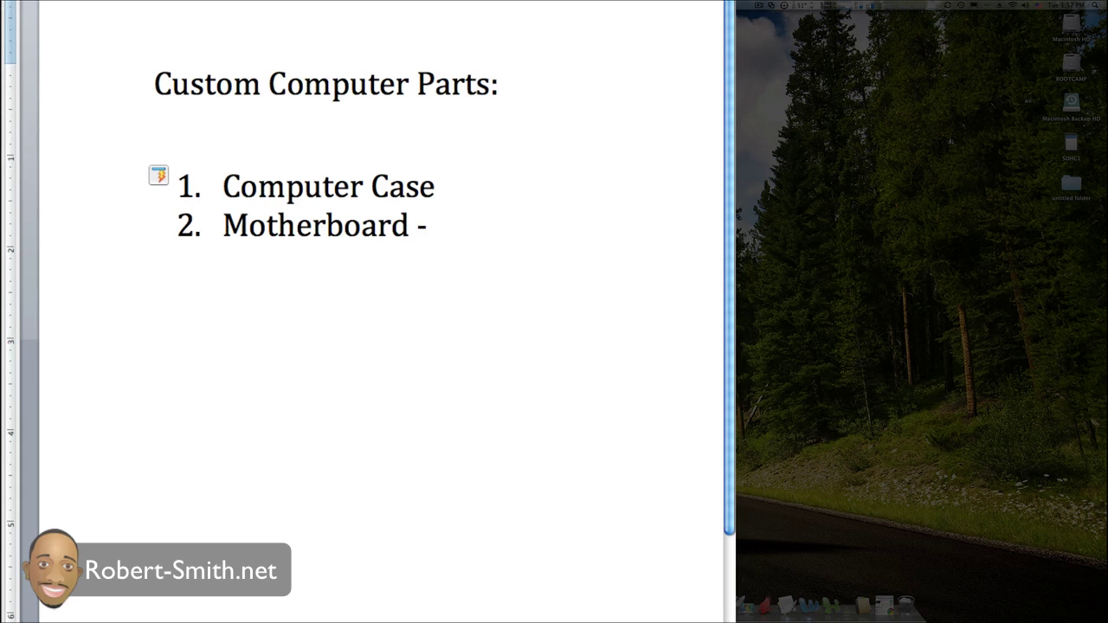
pyautogui.write(' ITX')
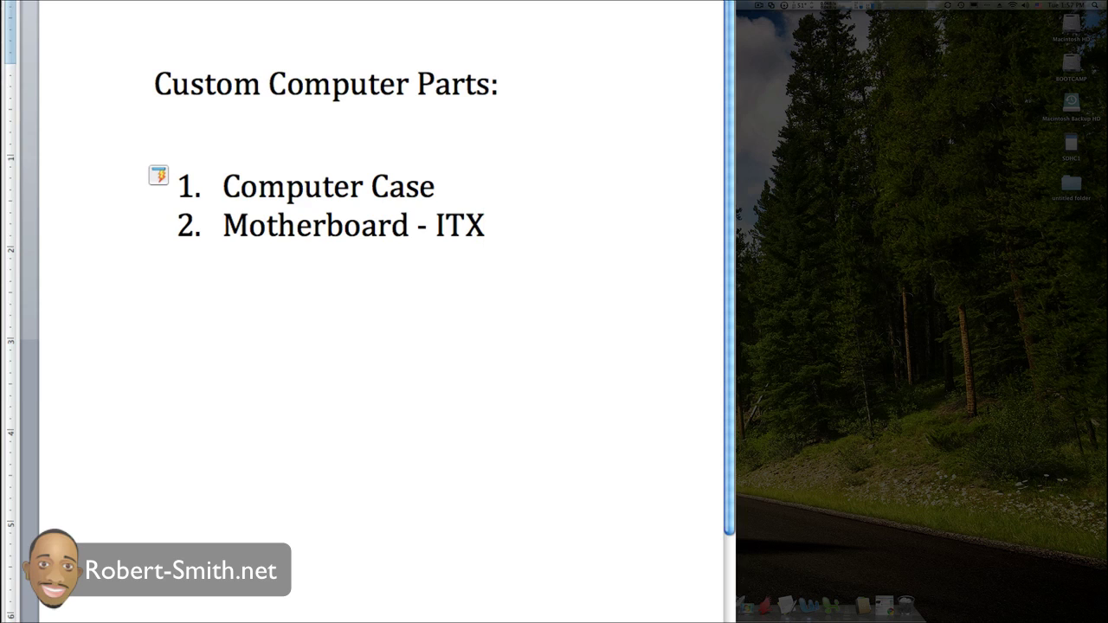
pyautogui.press('BackSpace')
pyautogui.press('BackSpace')
pyautogui.press('BackSpace')
pyautogui.write('mi')
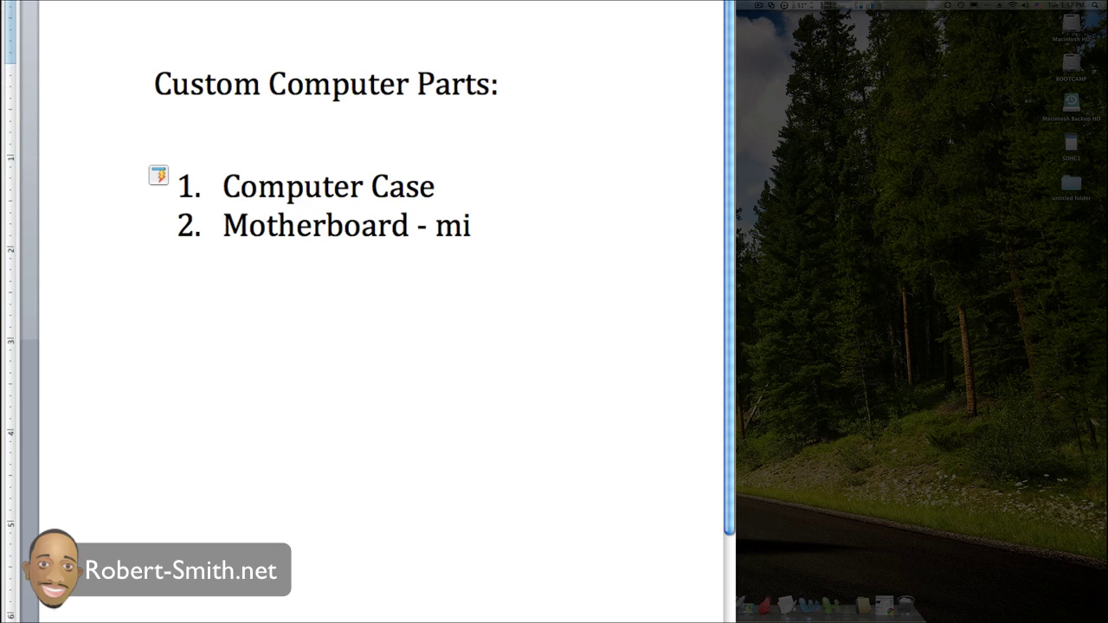
pyautogui.write('ni ITX')
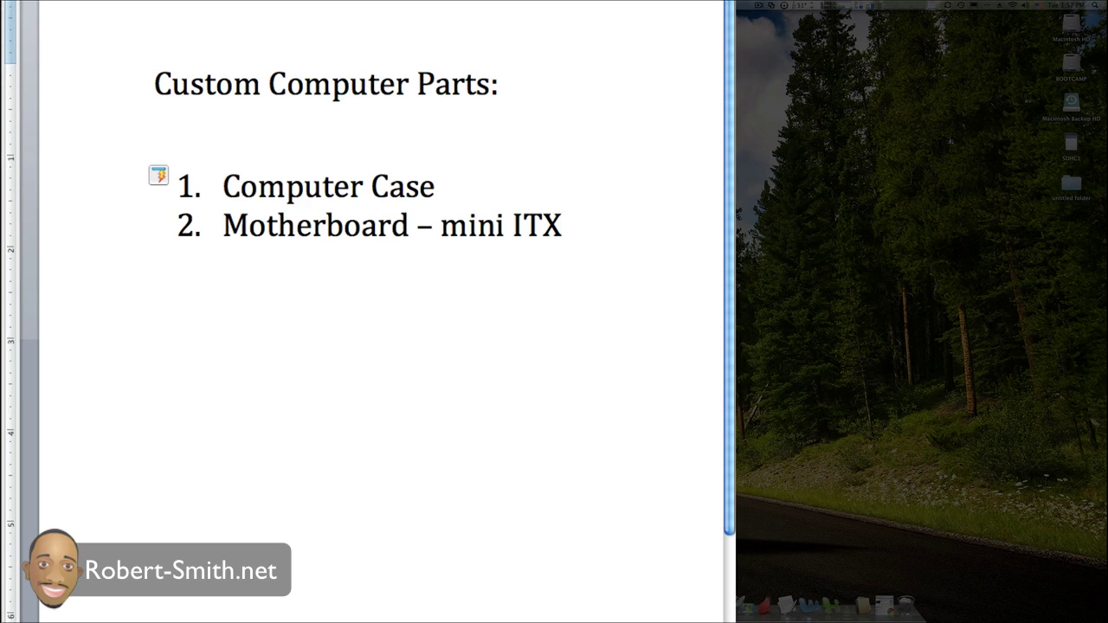
# Step: Add 'CPU – Heatsink fan', 'Ram = 1GB' and 'Hard Drive = 80GB' as list items 3 to 5
pyautogui.press('Return')
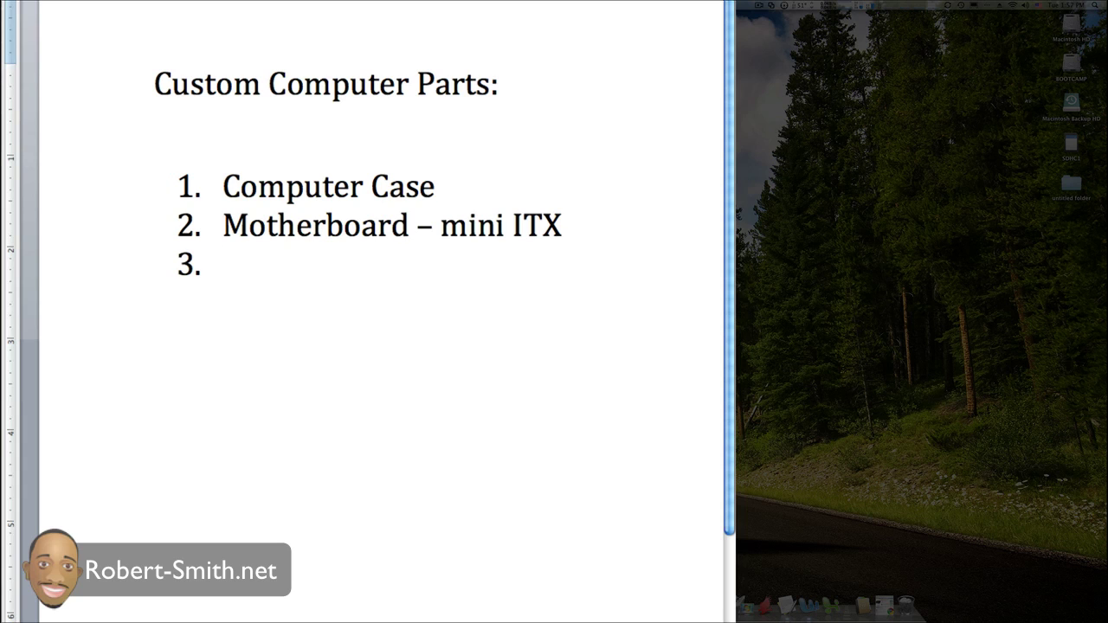
pyautogui.write('CPU')
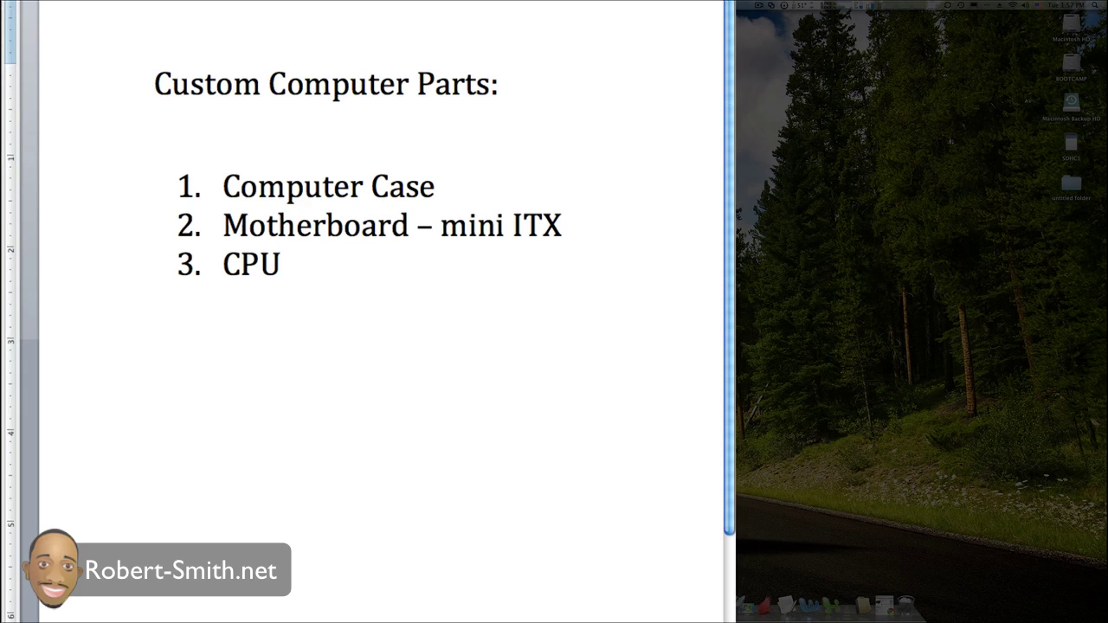
pyautogui.write(' - ')
pyautogui.write('Heats')
pyautogui.write('ink fan')
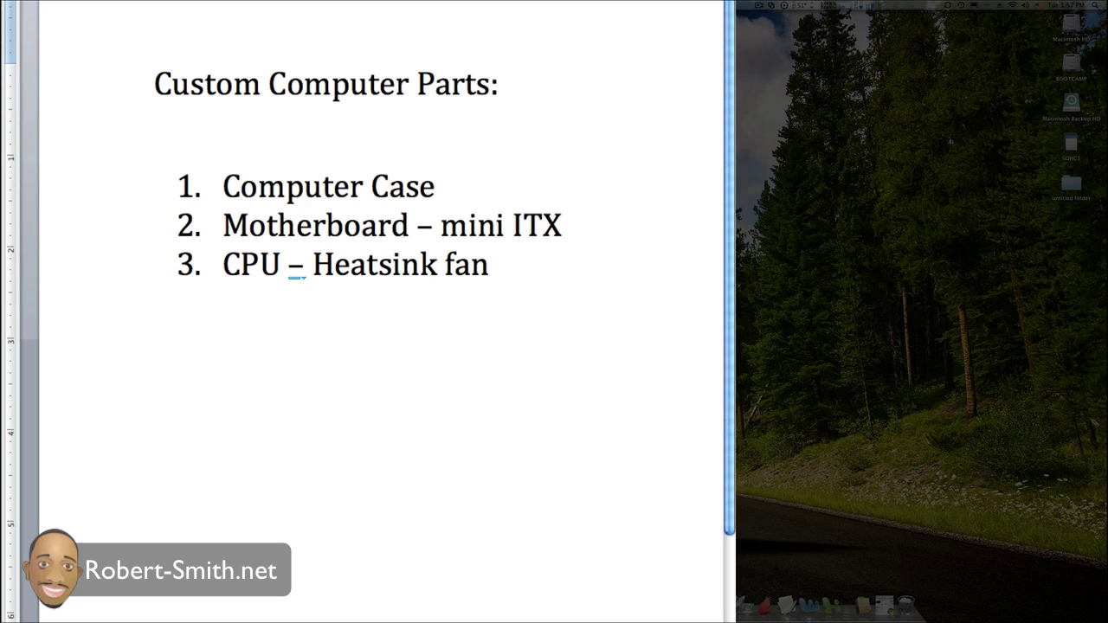
pyautogui.press('Return')
pyautogui.write('RA')
pyautogui.press('BackSpace')
pyautogui.write('am = ')
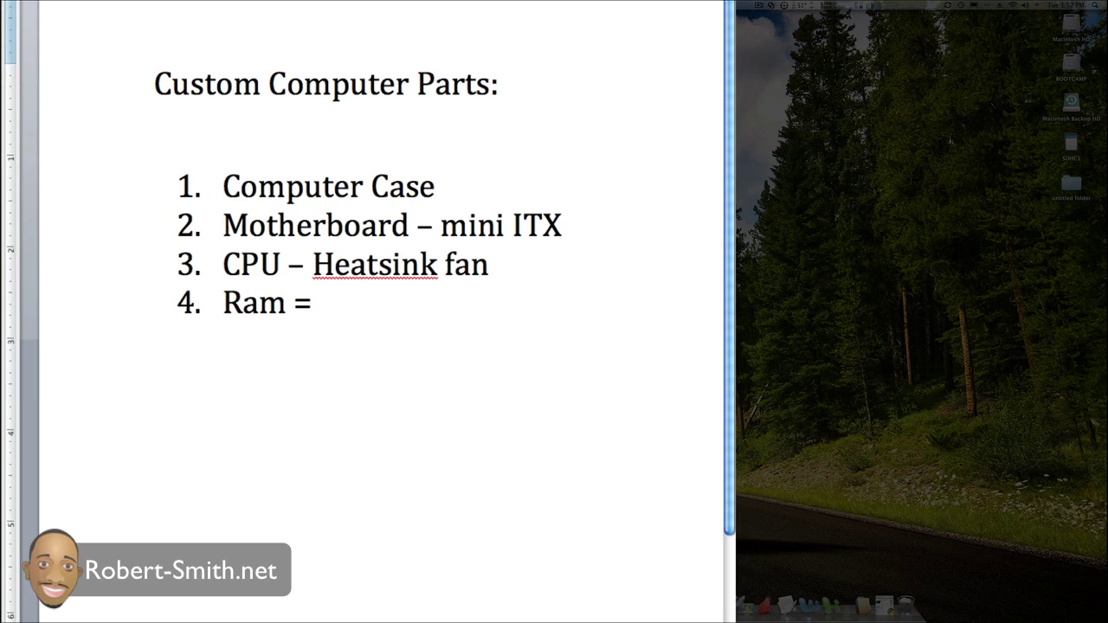
pyautogui.write('1GB')
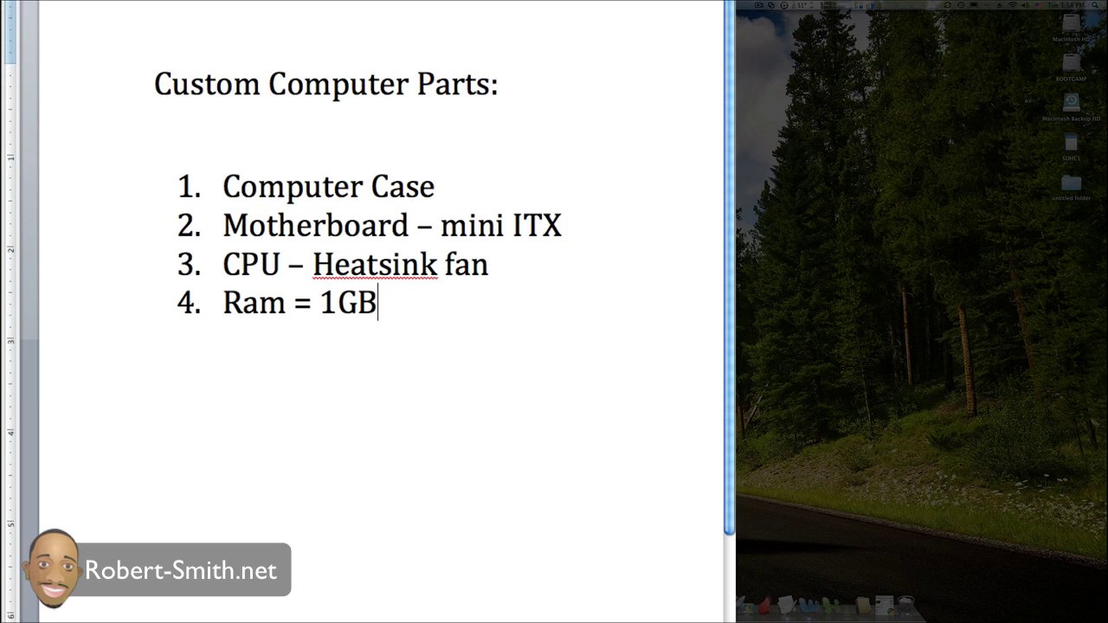
pyautogui.press('Return')
pyautogui.write('Har')
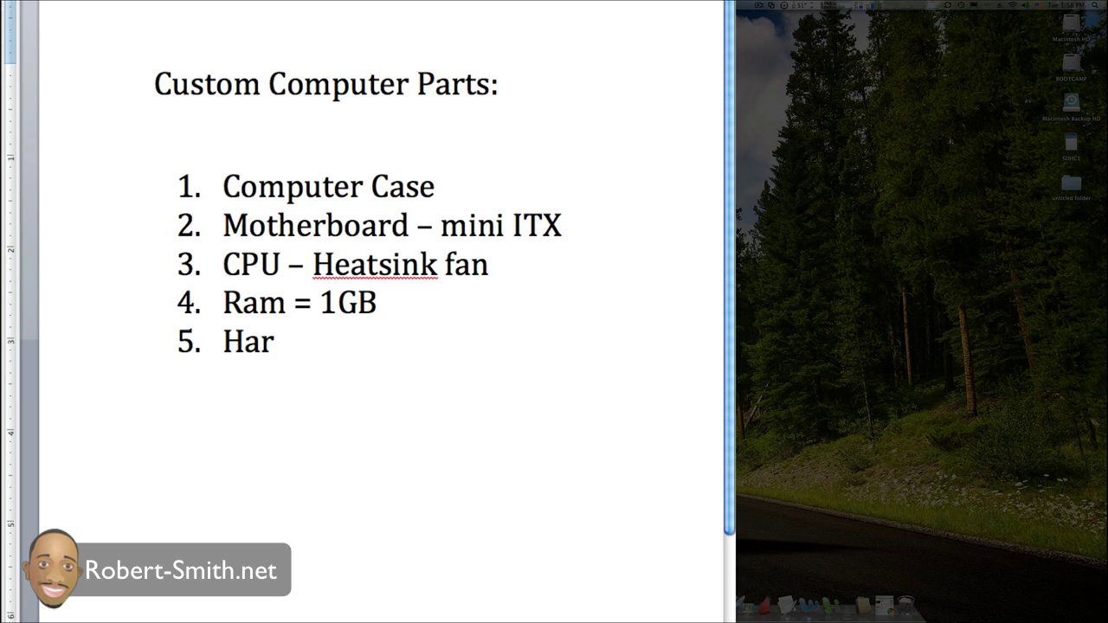
pyautogui.write('d Drive ')
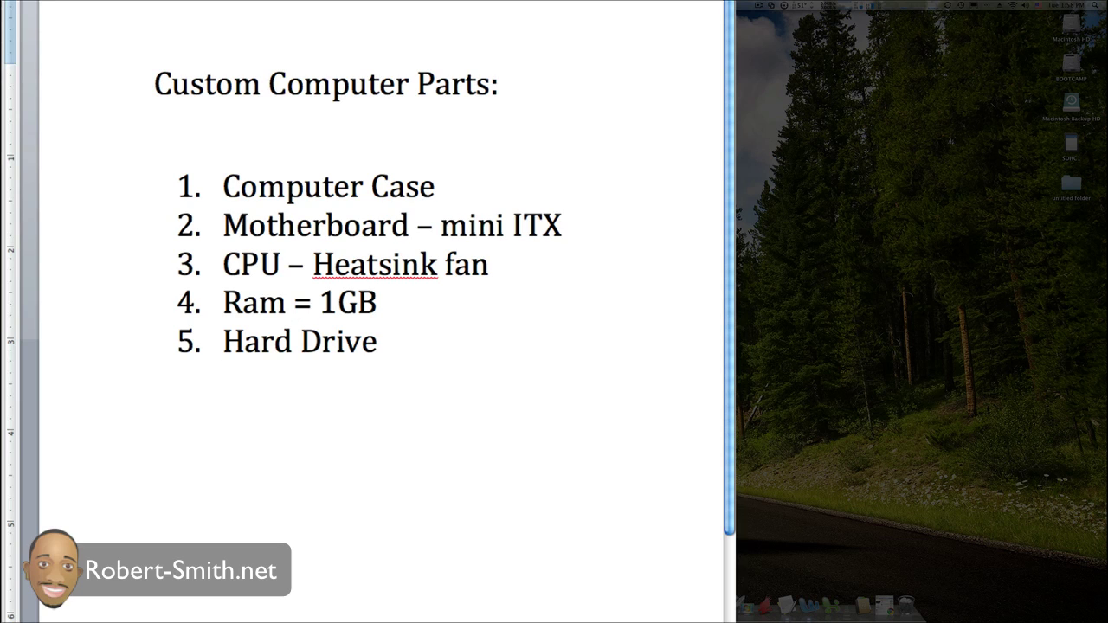
pyautogui.write('= 80GB')
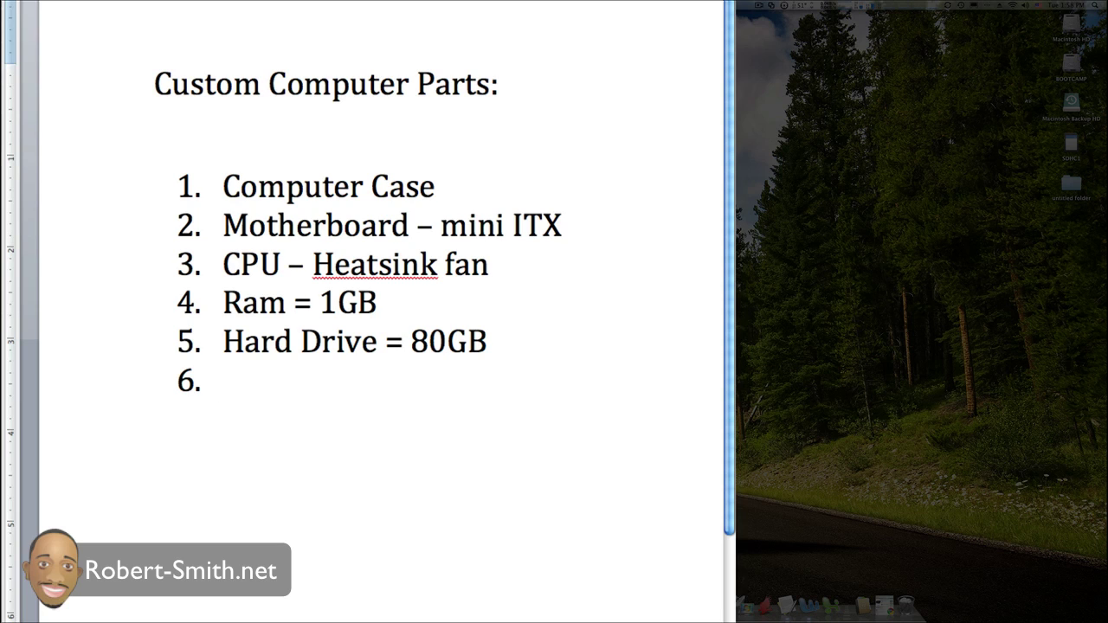
# Step: Add 'DVD-ROM' and 'Anti- Static Wrist Strap' as items 6 and 7, leaving a blank item 8
pyautogui.write('DVD-ROM')
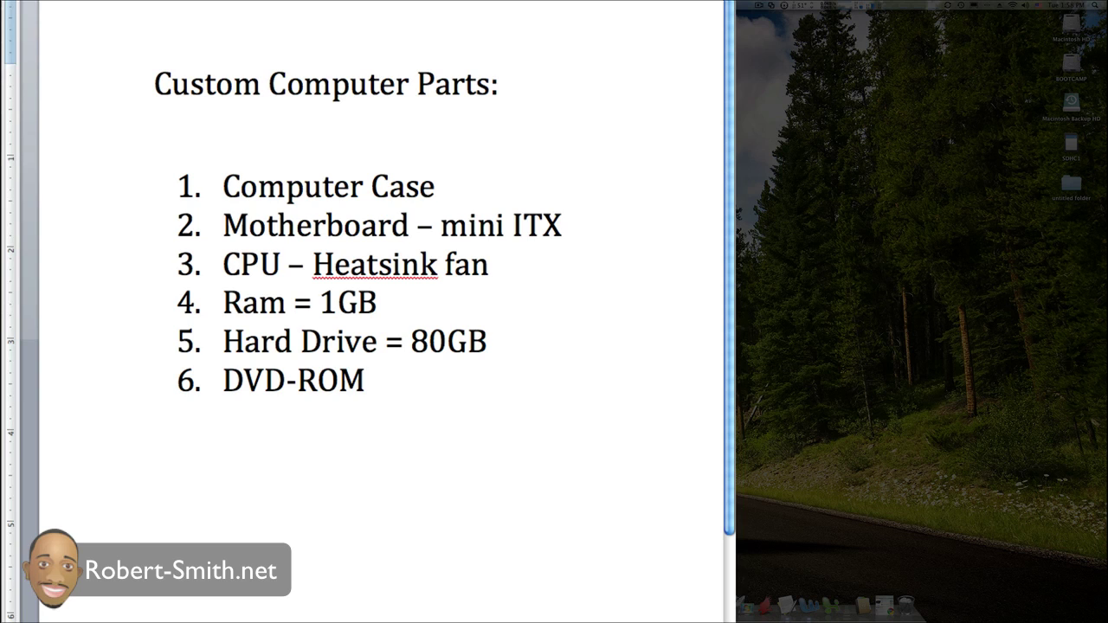
pyautogui.press('Return')
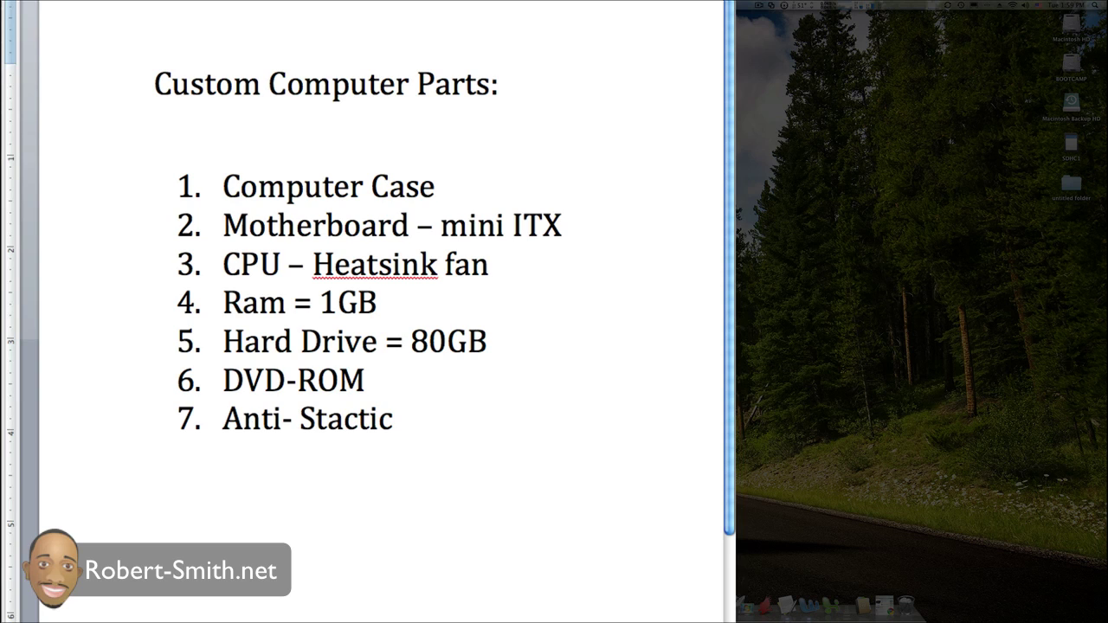
pyautogui.write('Strap')
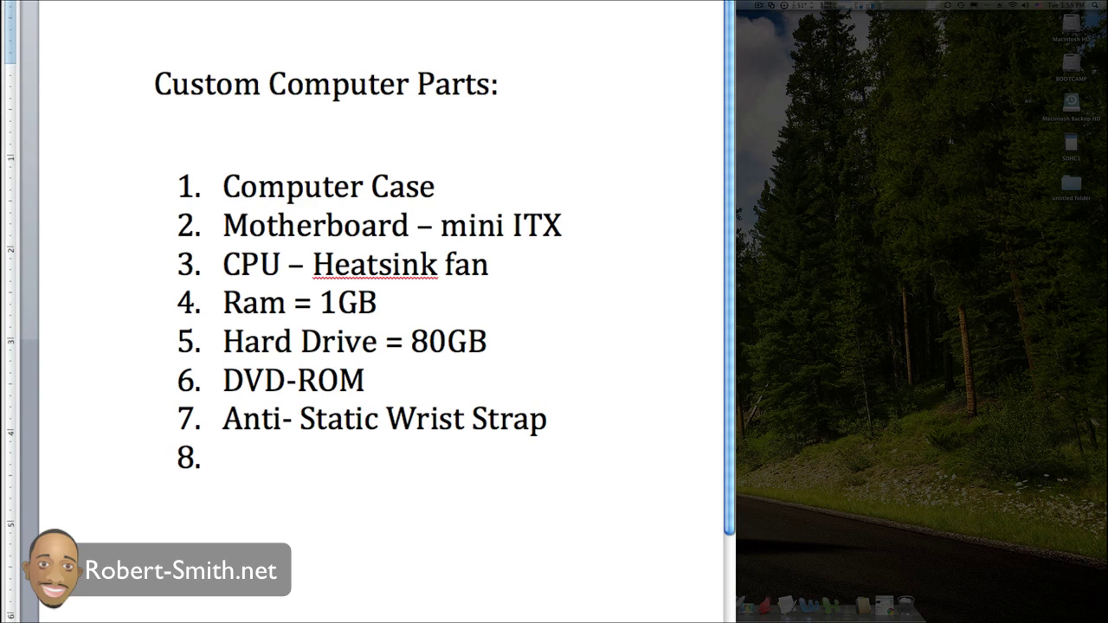
# Step: Insert 'Arctic Silver 5 Thermal Compound' as item 4 after the CPU line, dropping the empty last item
pyautogui.click(511, 269)
pyautogui.press('Return')
pyautogui.click(233, 494)
pyautogui.press('BackSpace')
pyautogui.press('BackSpace')
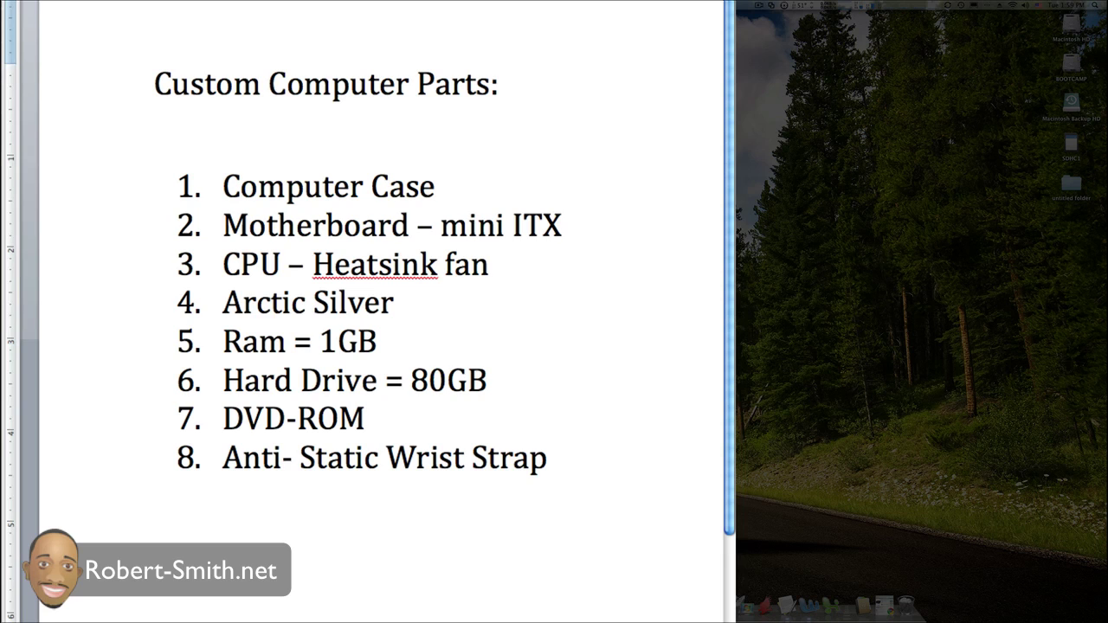
pyautogui.write(' 5 Thermal')
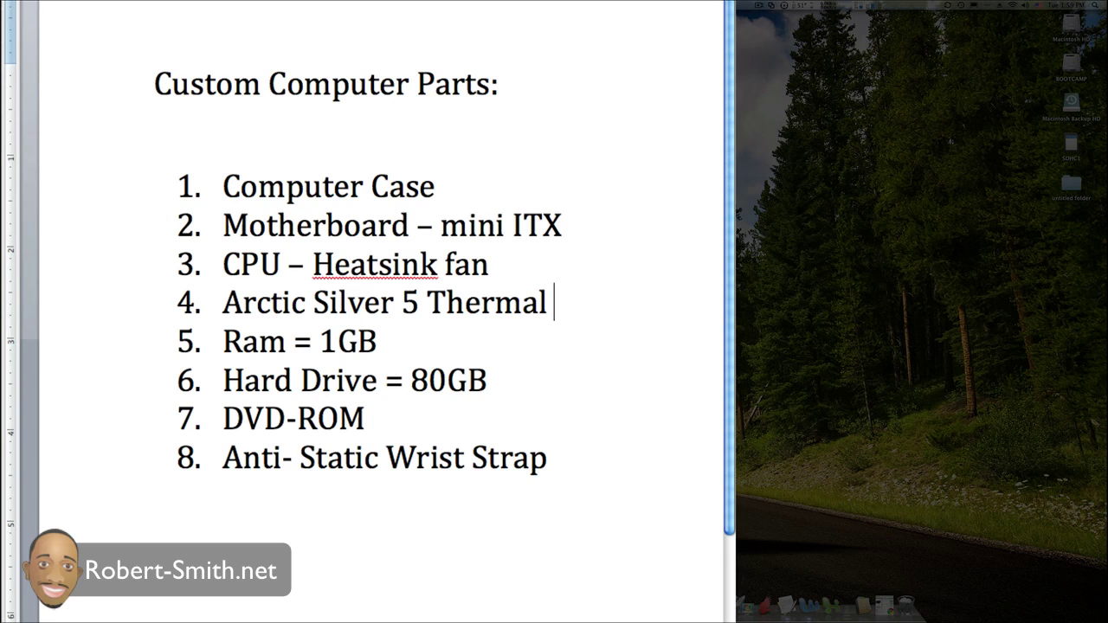
pyautogui.write(' Compound')
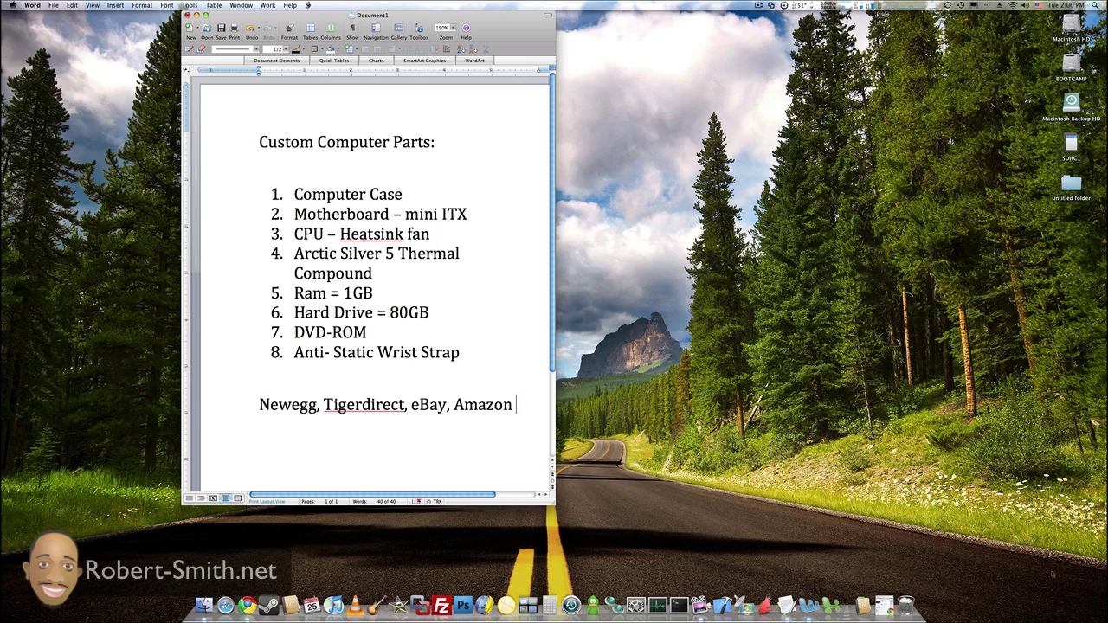
# Step: View the Amazon page for the MI-008 Tower Black P4 Chassis, then select 'Computer Case' in Word
pyautogui.click(887, 605)
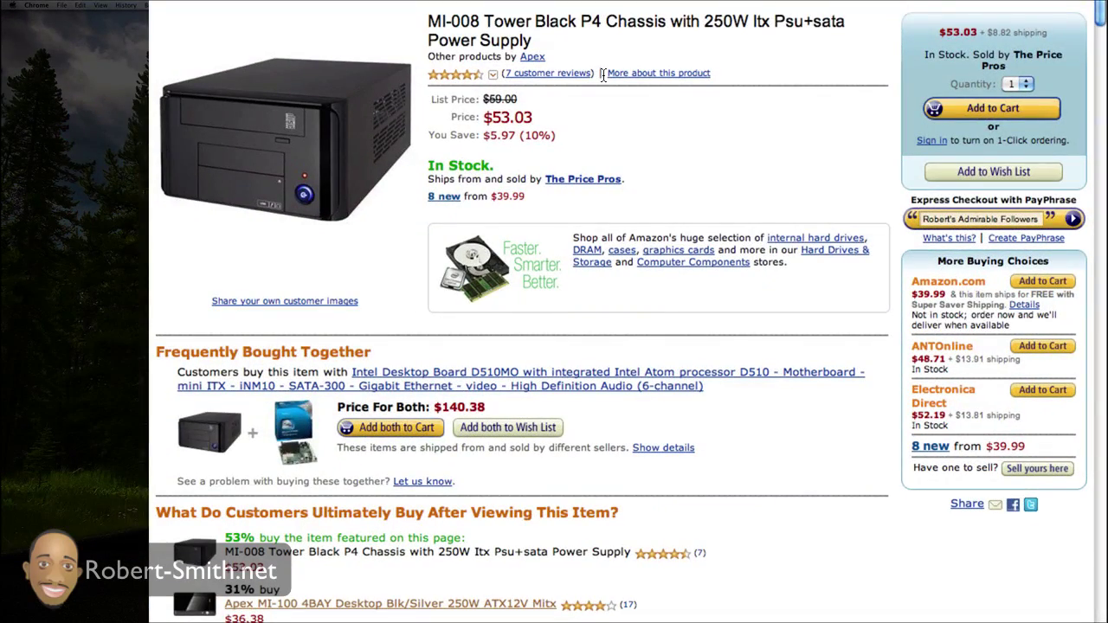
pyautogui.scroll(-2, 521, 45)
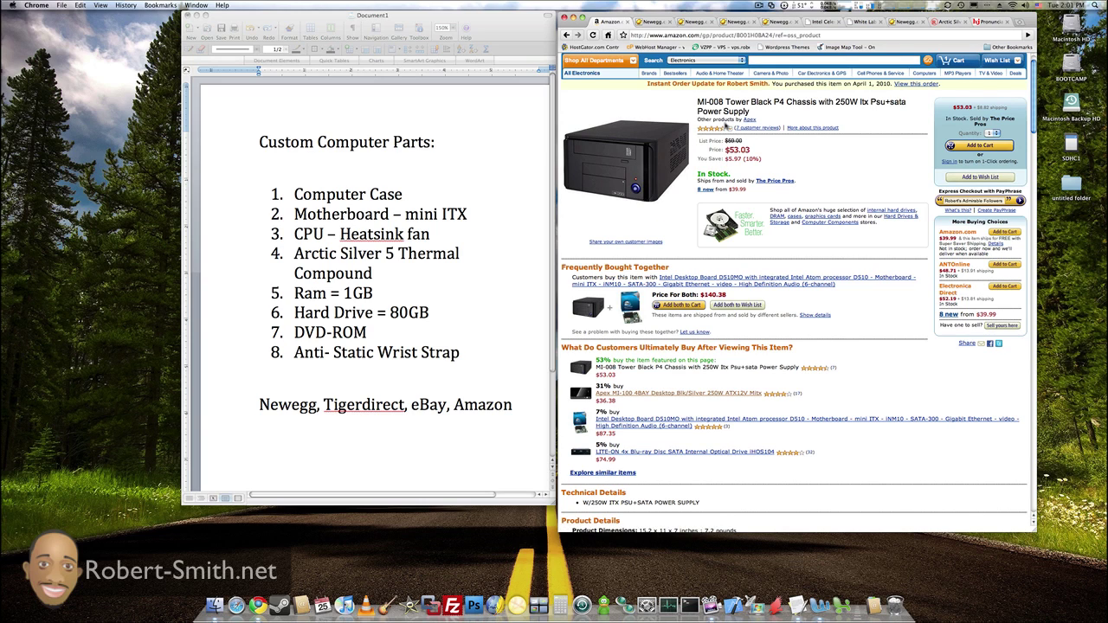
pyautogui.moveTo(724, 130)
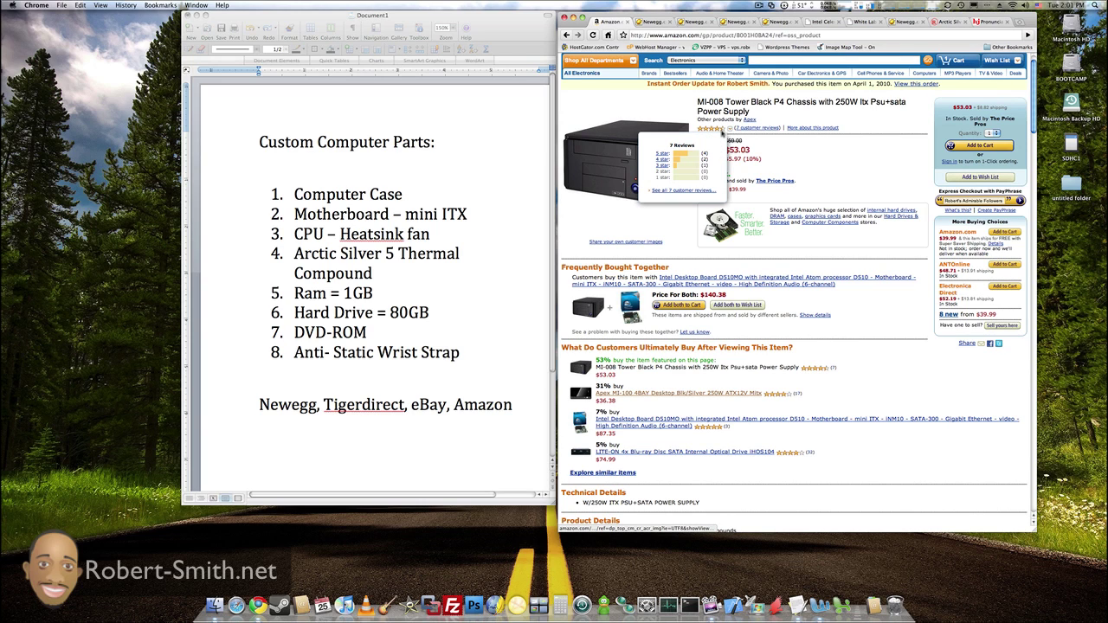
pyautogui.click(410, 195)
pyautogui.tripleClick(410, 196)
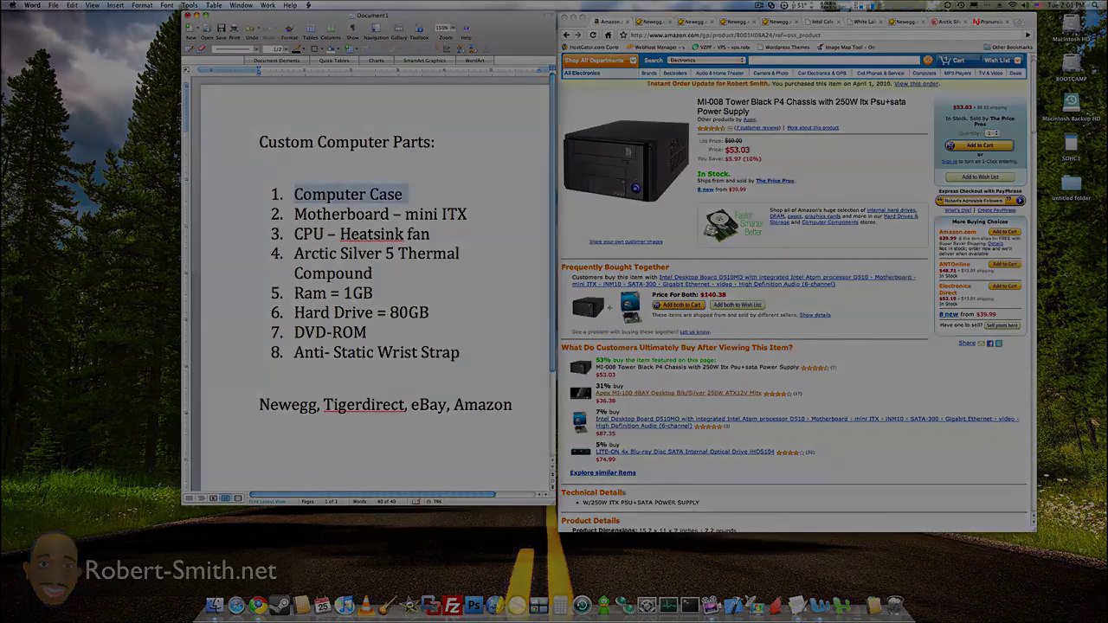